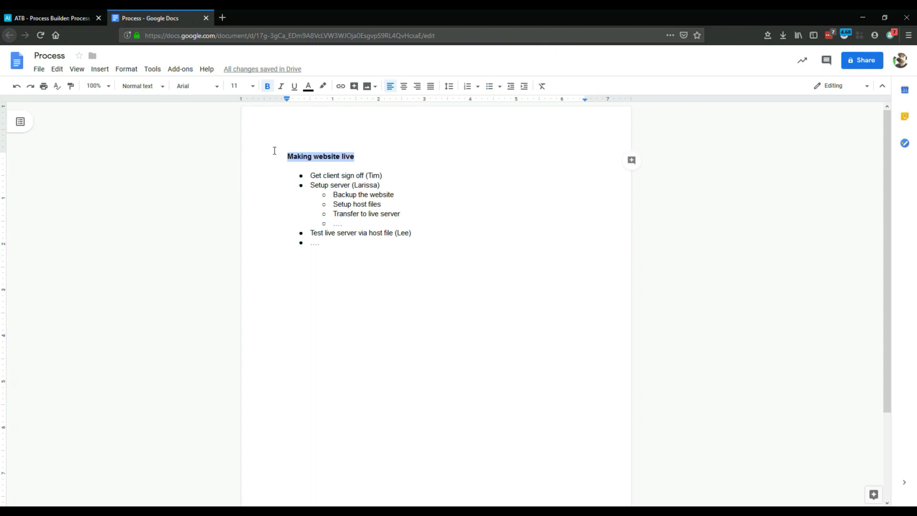
drag(346, 175, 360, 176)
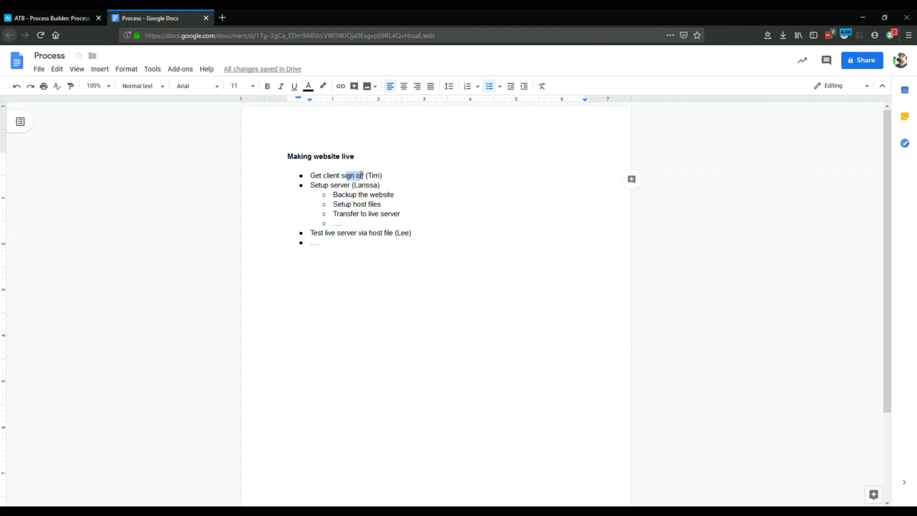
drag(315, 176, 384, 176)
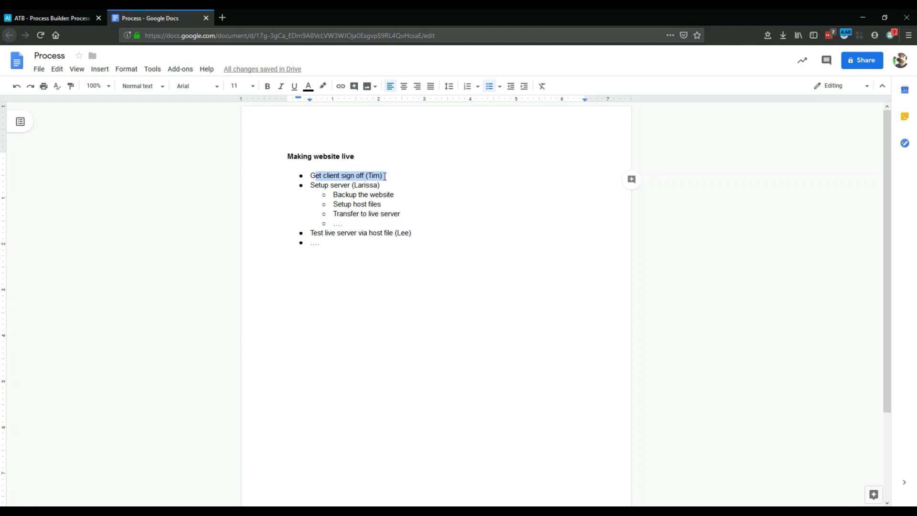
click(190, 178)
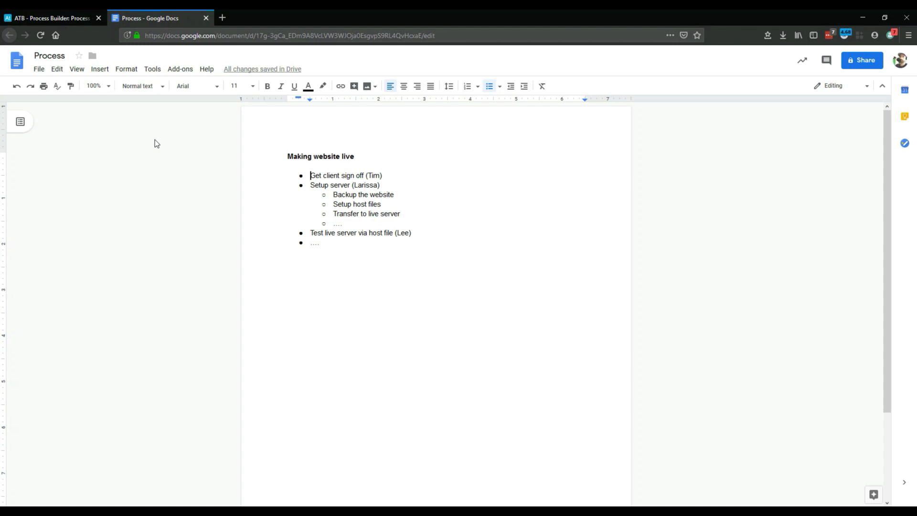
Switch to the Airtable base and look through the Process Document records, finishing on Making a website live.
click(45, 18)
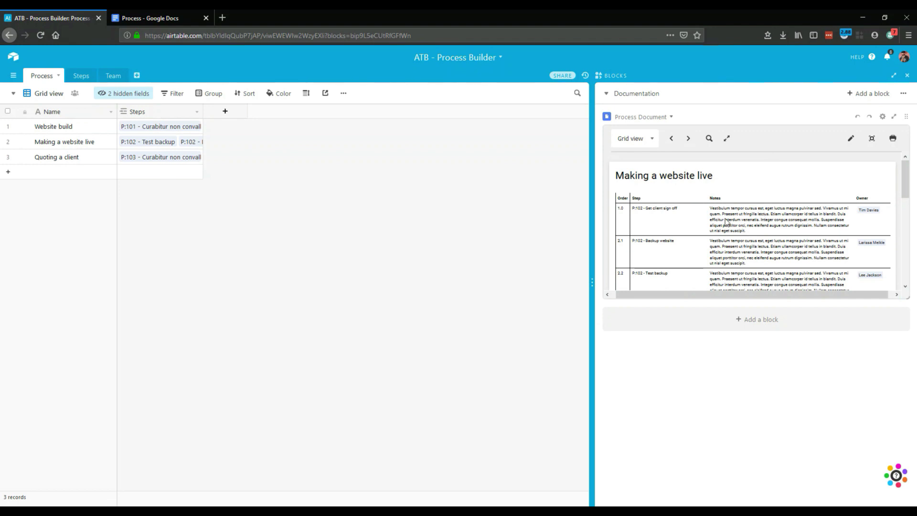
click(688, 139)
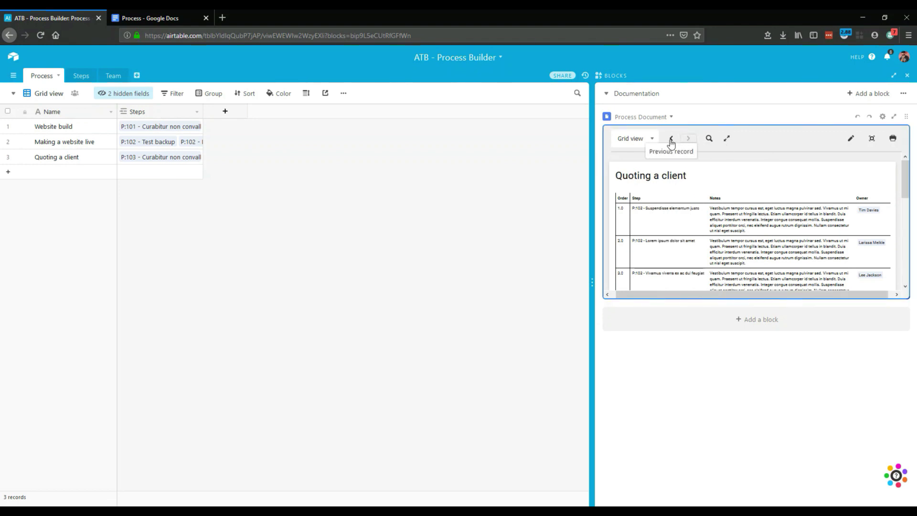
click(670, 138)
click(670, 138)
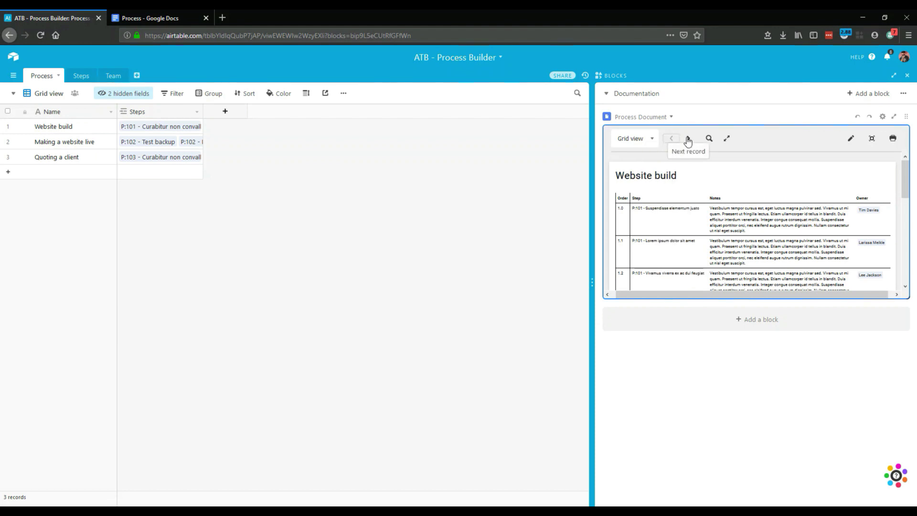
click(688, 138)
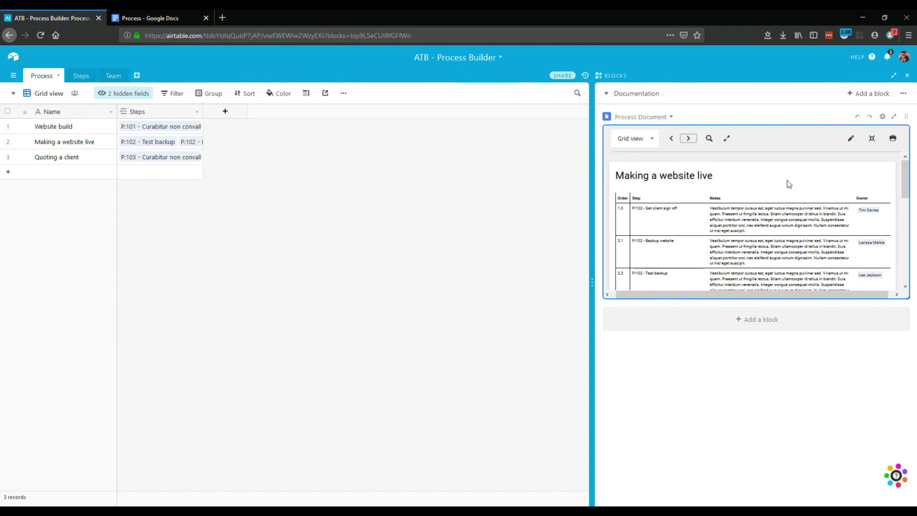
Look over the Steps table and its list of views, and return to the process names in the Process table.
click(84, 78)
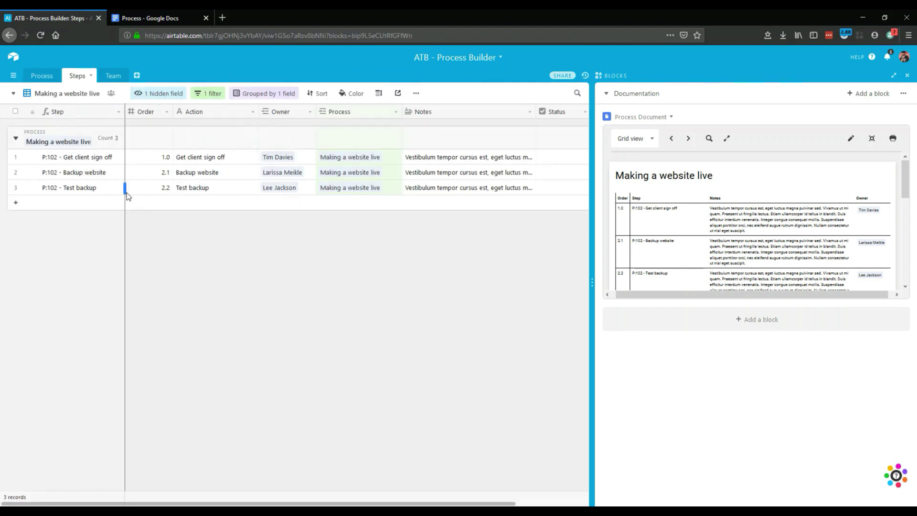
click(14, 94)
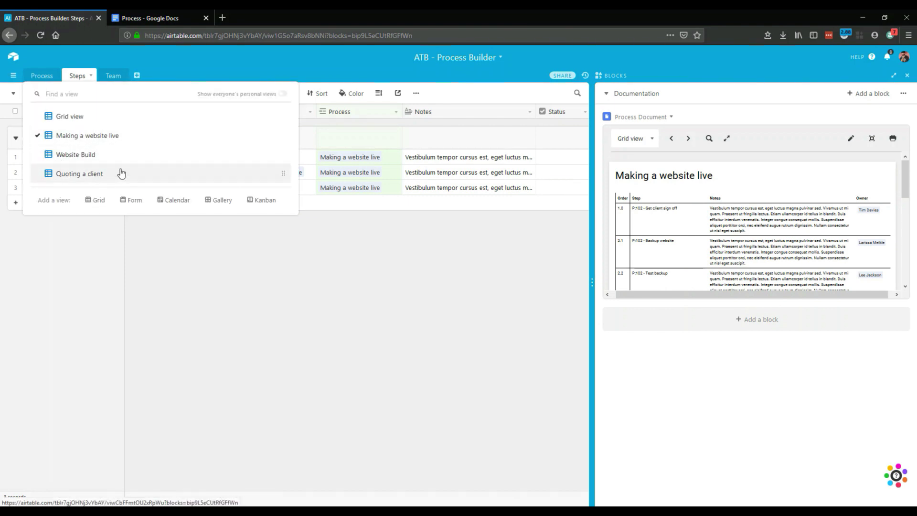
click(44, 75)
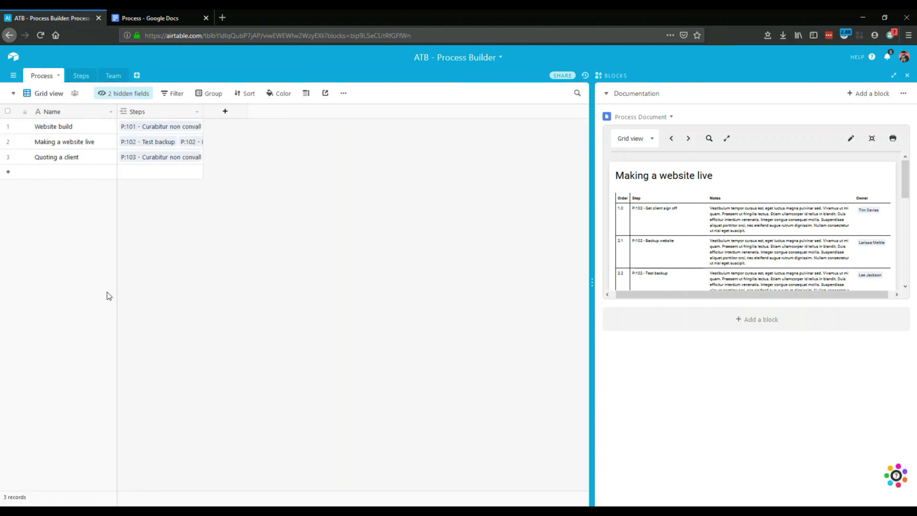
drag(66, 127, 68, 157)
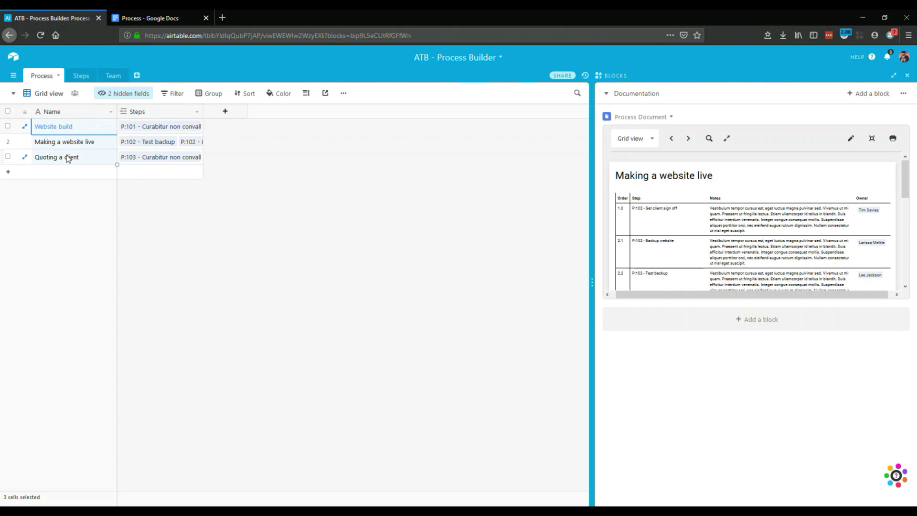
Add a new process record named "Website Maintanence" to the Process table.
click(81, 172)
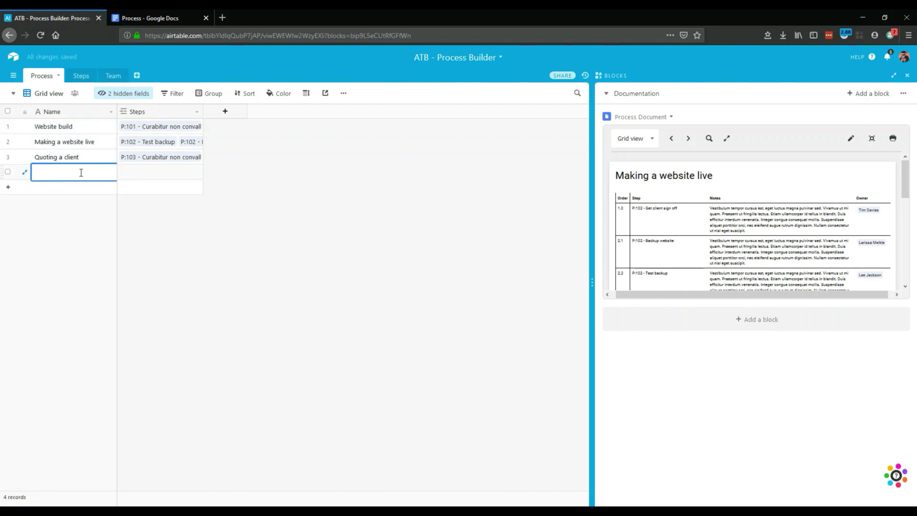
text(Website Maintanence)
click(159, 175)
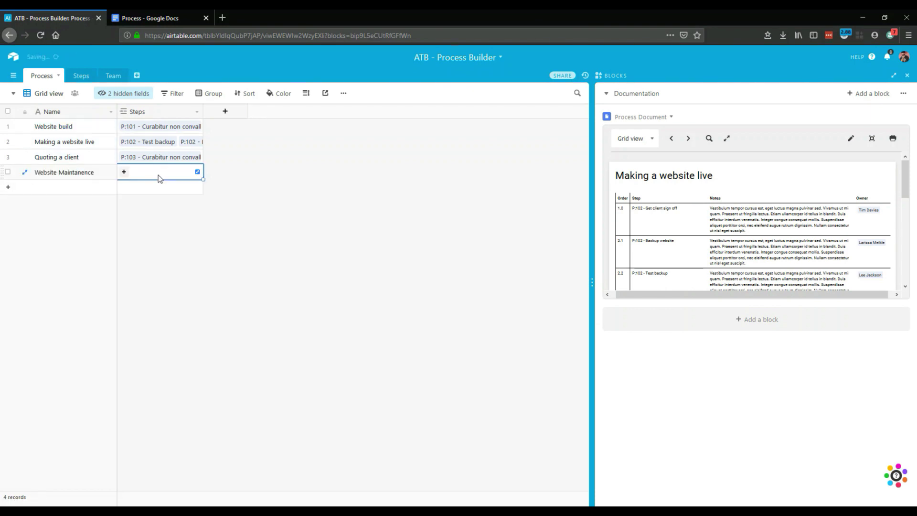
click(56, 172)
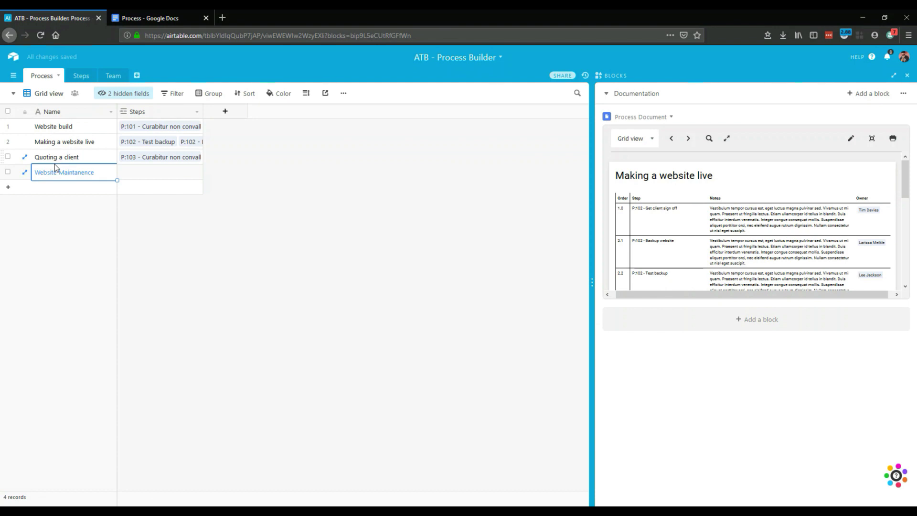
Switch the Steps table to its Grid view so the steps of all processes are listed.
click(79, 76)
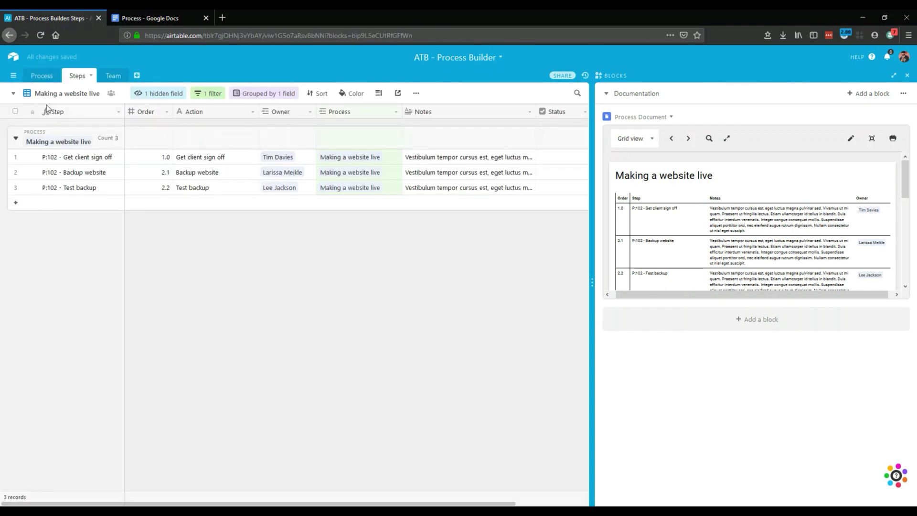
click(47, 100)
click(110, 152)
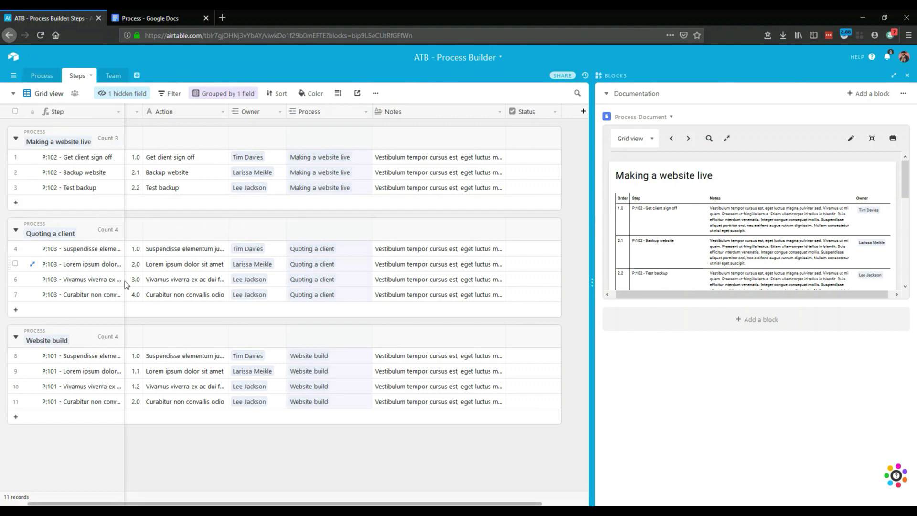
Create a new linked step for the Website Maintanence process with the action "Run a backup".
click(41, 79)
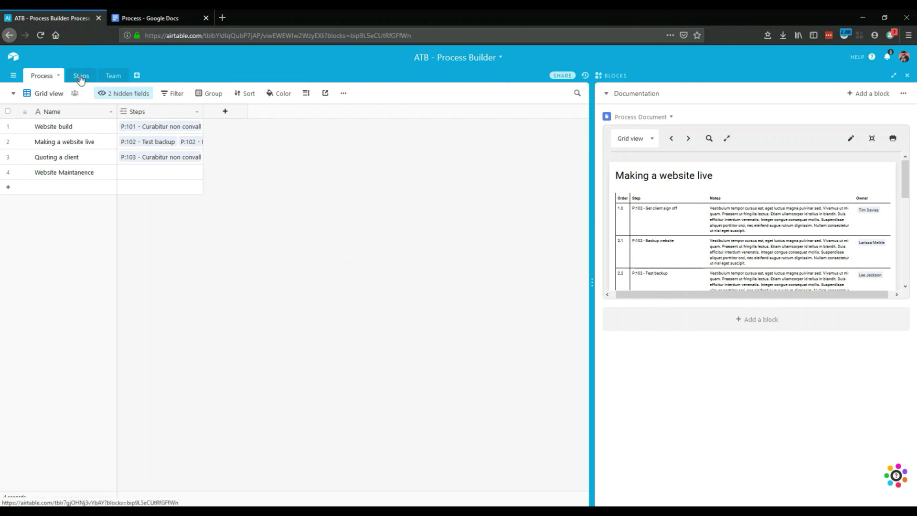
click(125, 171)
click(125, 172)
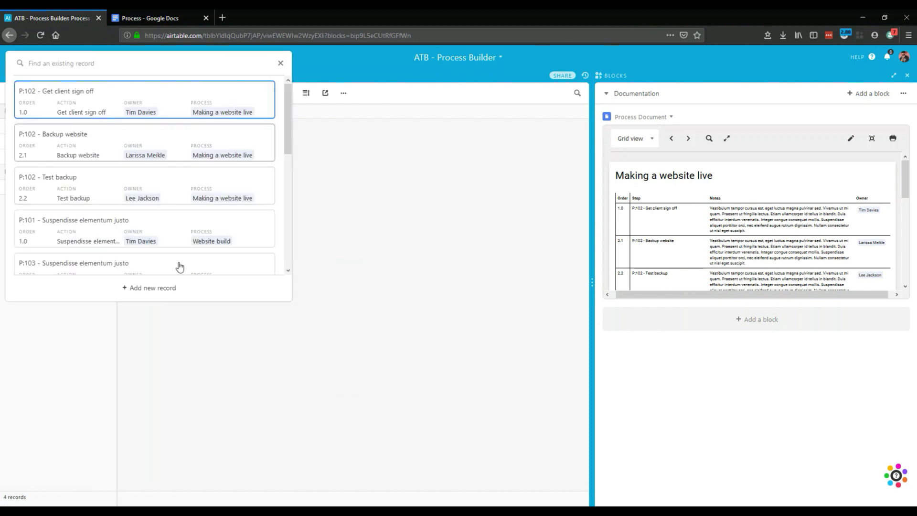
click(137, 288)
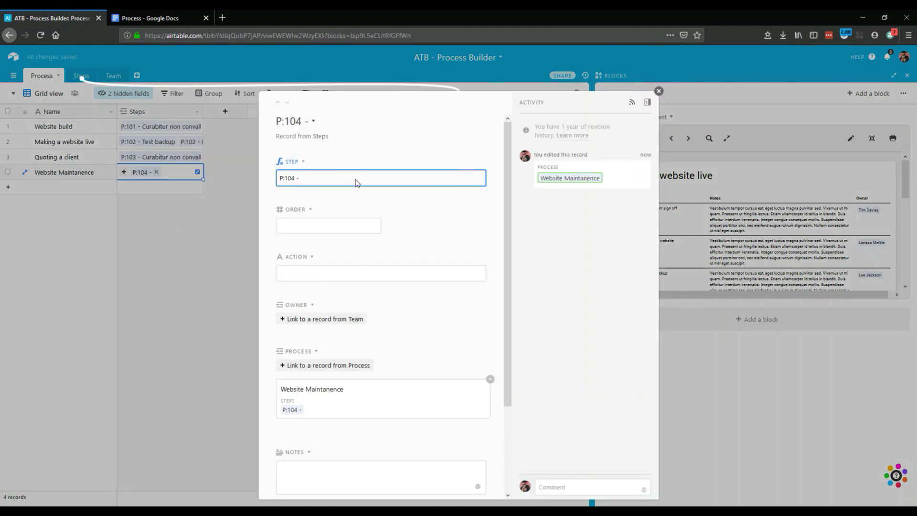
click(311, 282)
text(back)
text( a backup)
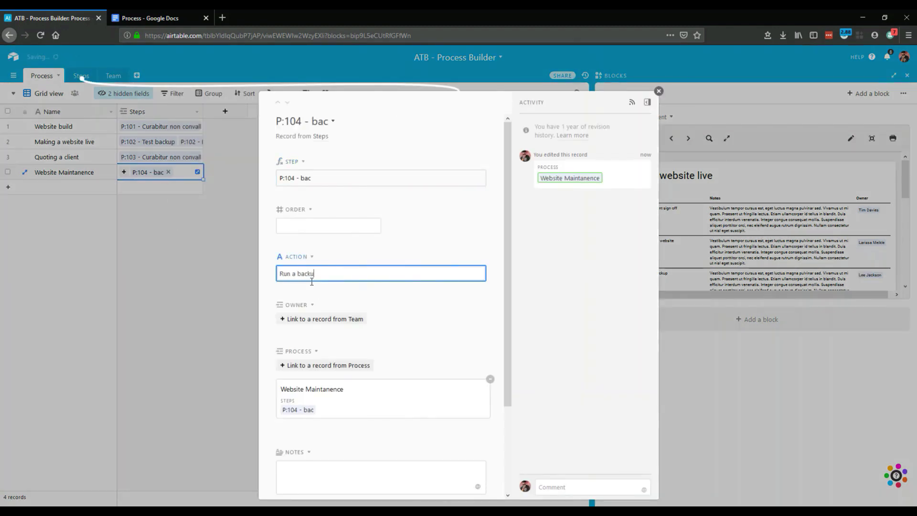
Link a team member as owner of the backup step and close its record.
click(332, 320)
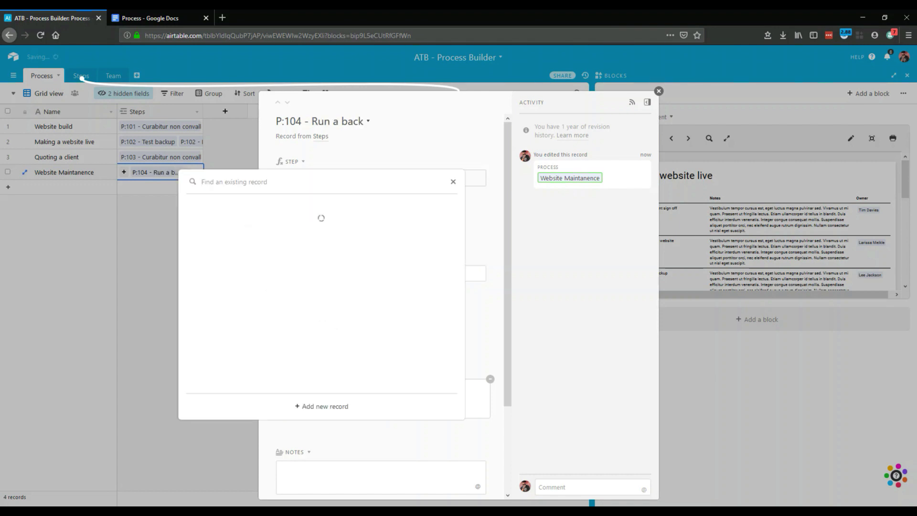
click(288, 213)
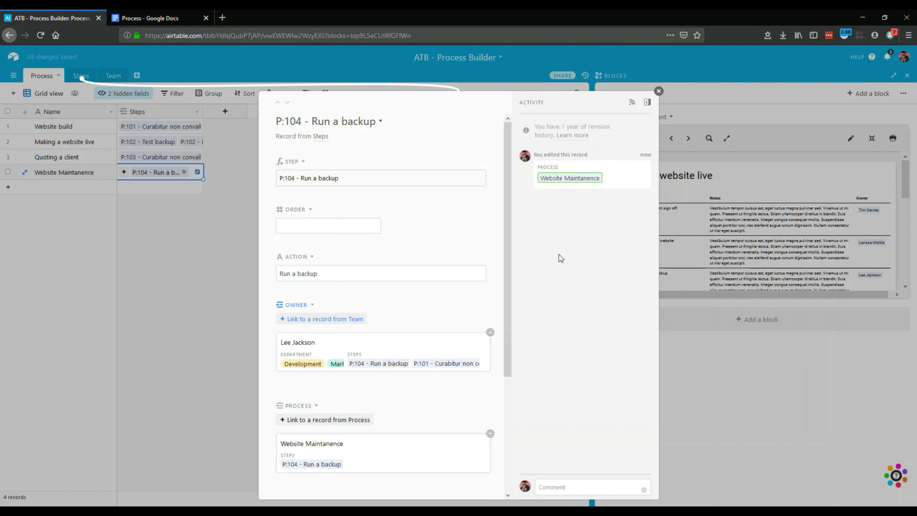
click(658, 90)
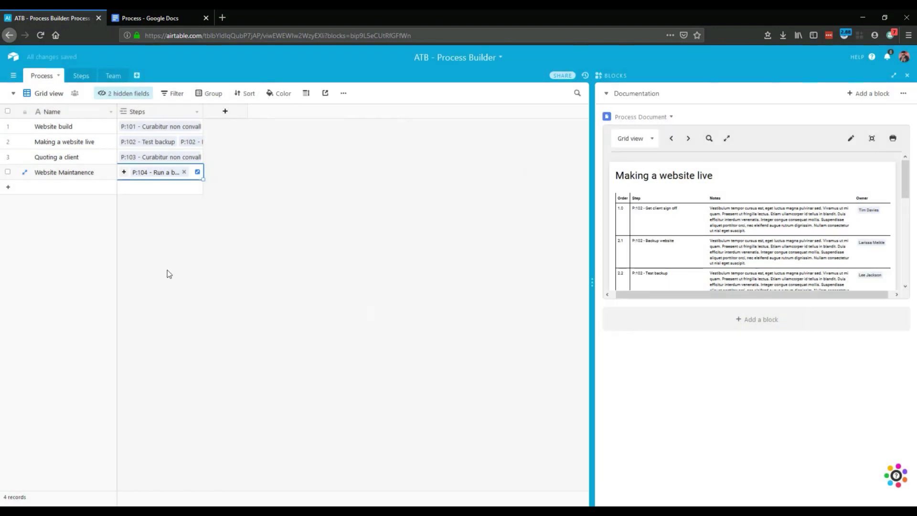
Add the actions "Run theme updates" and "Run plugin updates" below the backup step in the Steps table's Website Maintanence group.
click(82, 79)
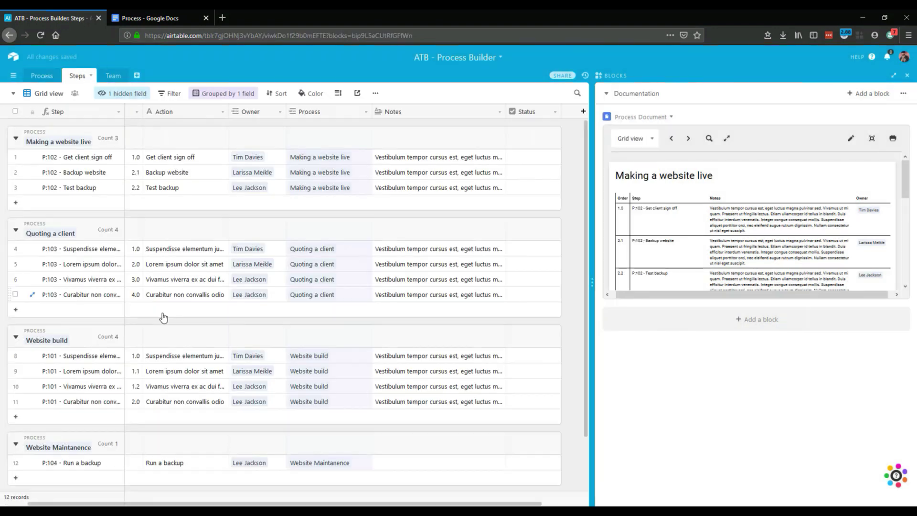
scroll(151, 269, down, 2)
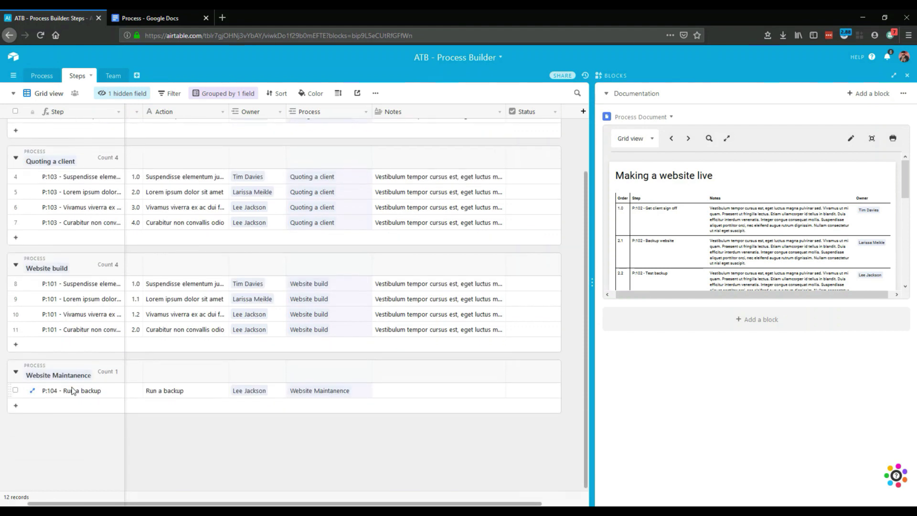
click(196, 396)
scroll(199, 397, left, 2)
double_click(224, 393)
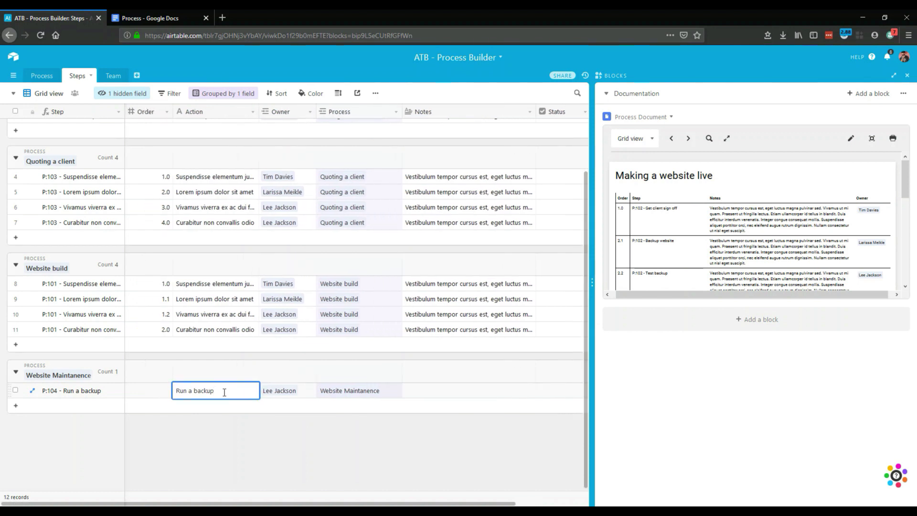
key(shift+Return)
text(Run theme updates)
key(shift+Return)
text(Run plugin updates)
Number the Website Maintanence steps with order 1 for the backup, 2 for theme updates and 21 for plugin updates.
click(148, 406)
click(155, 389)
text(1)
click(146, 405)
text(2)
click(140, 422)
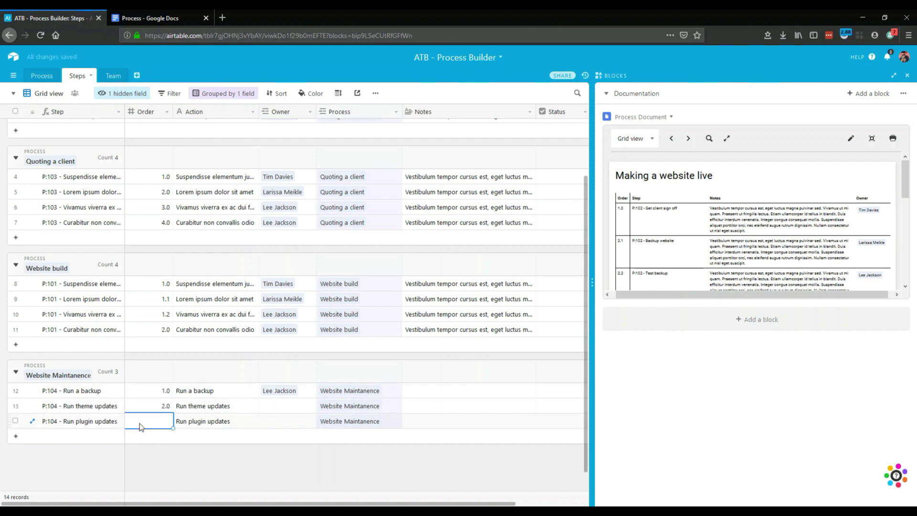
text(21)
click(156, 406)
Copy the backup step's owner to the theme updates and plugin updates steps.
click(301, 389)
key(ctrl+c)
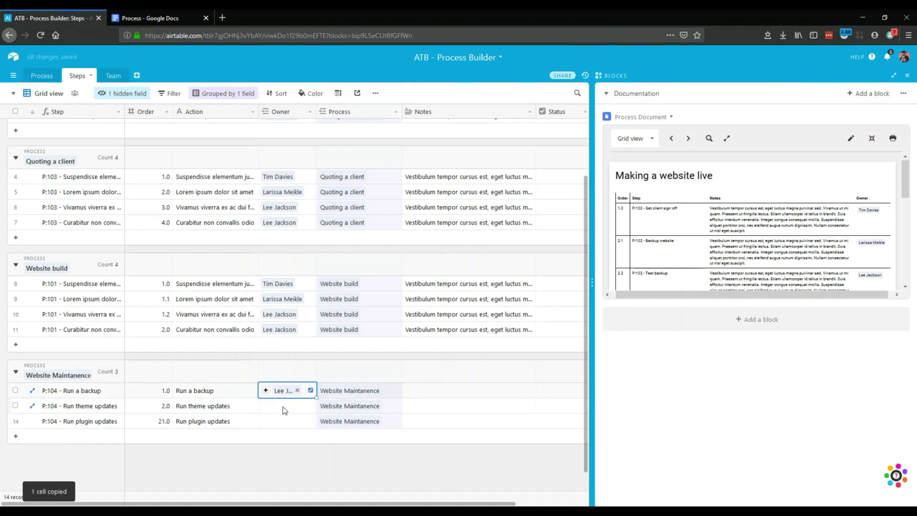
click(283, 406)
shift+click(278, 421)
key(ctrl+v)
click(283, 457)
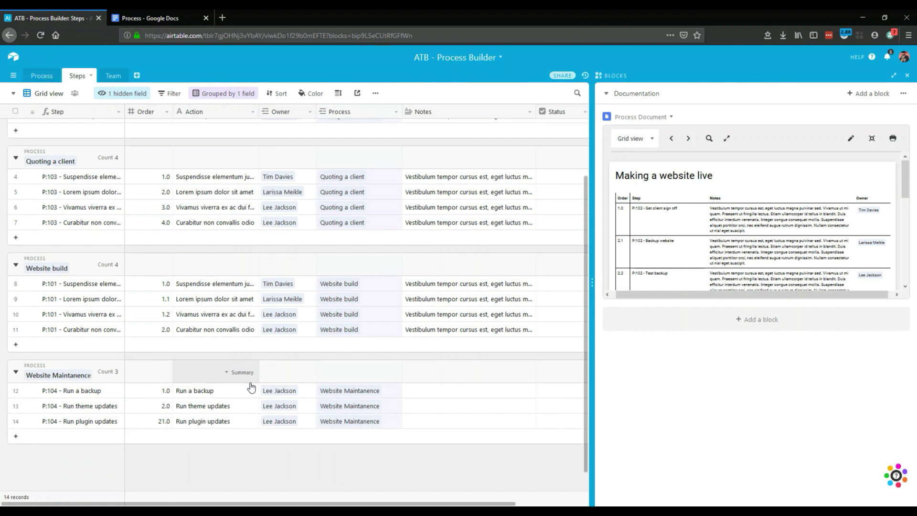
click(303, 394)
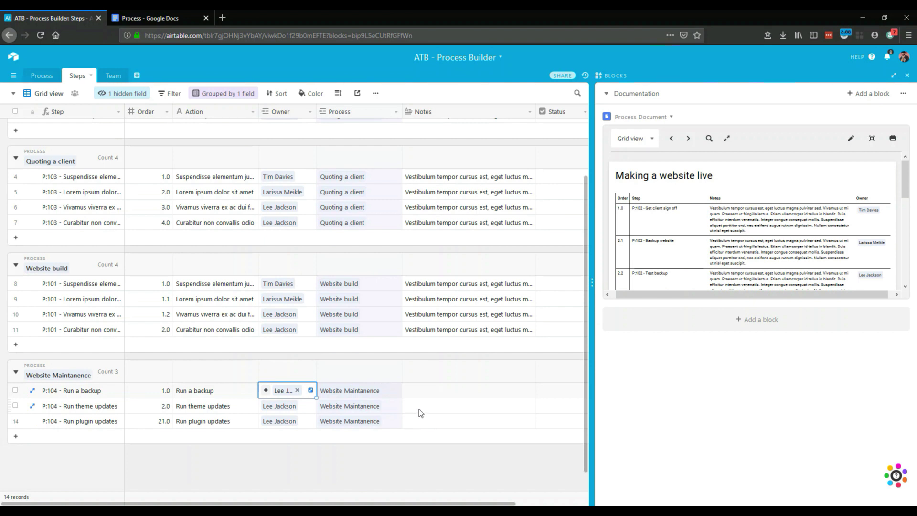
Copy the notes of the last Website build step into all three Website Maintanence steps.
click(439, 331)
key(ctrl+c)
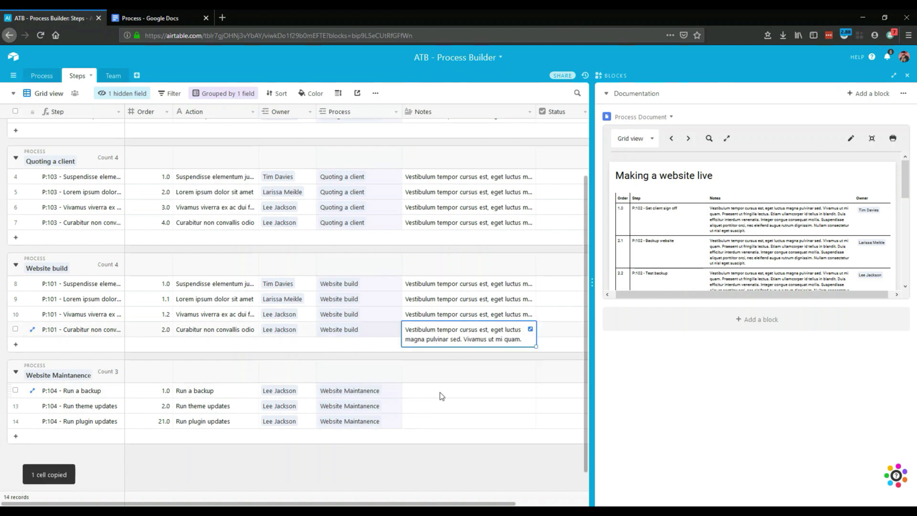
drag(440, 392, 437, 419)
key(ctrl+v)
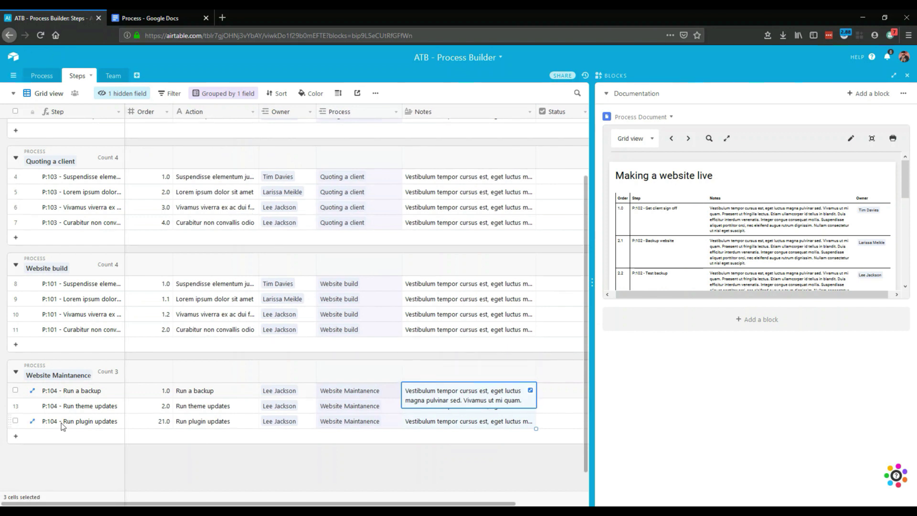
Bring up the Website Maintanence record in the Process Document block and open the block's enlarged layout editor.
click(688, 139)
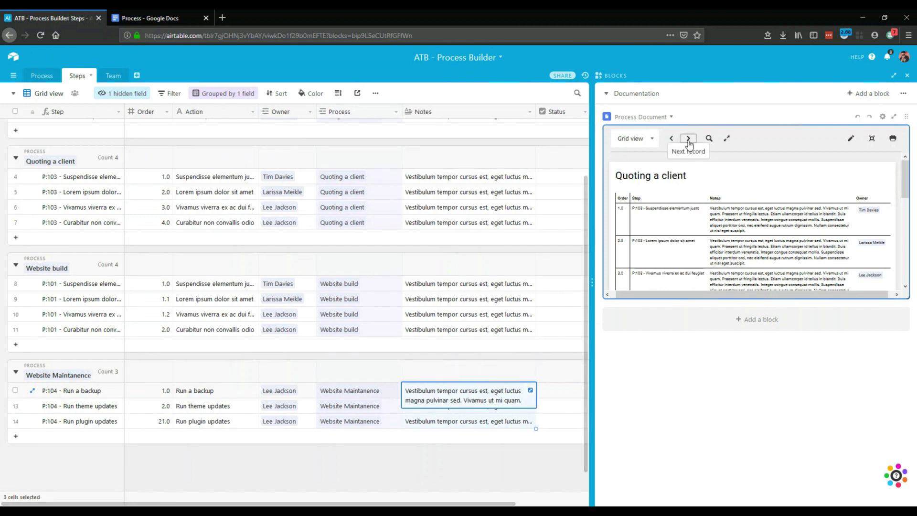
click(689, 141)
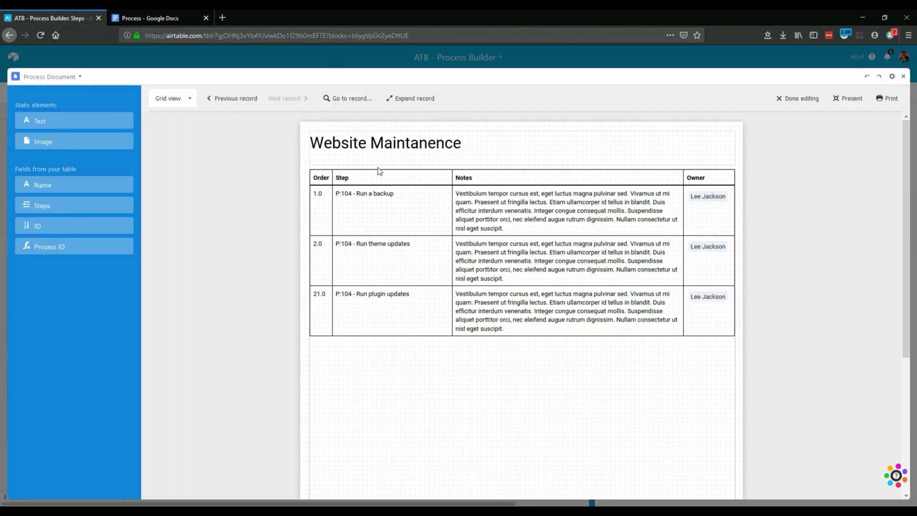
click(726, 138)
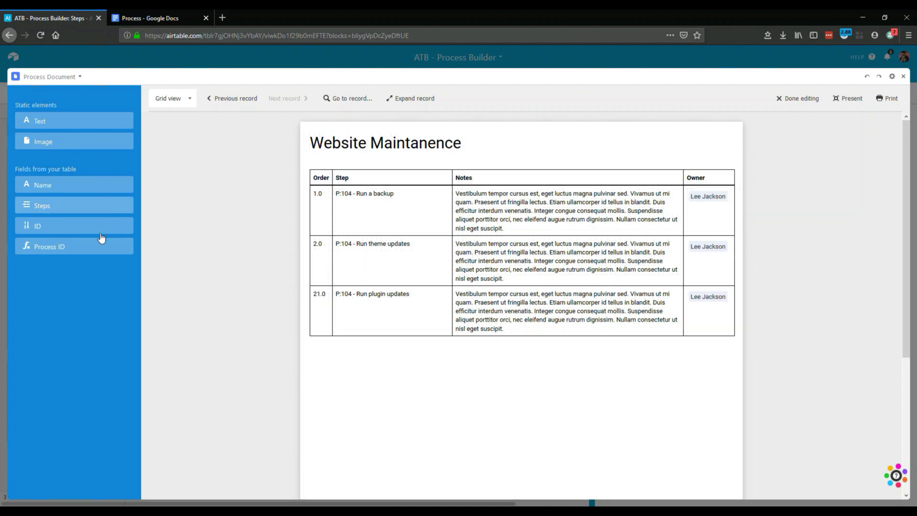
Add a Status column to the steps table in the Process Document layout and close the editor.
click(482, 246)
click(37, 477)
click(43, 463)
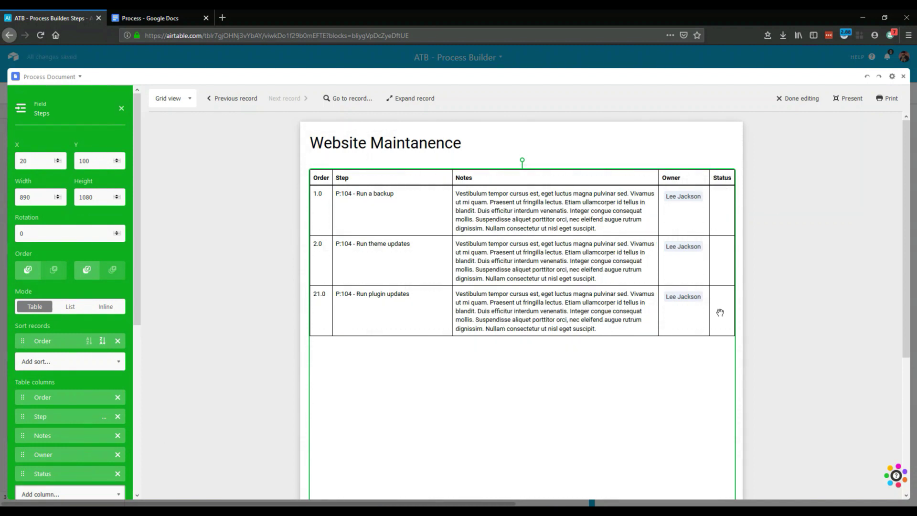
click(902, 76)
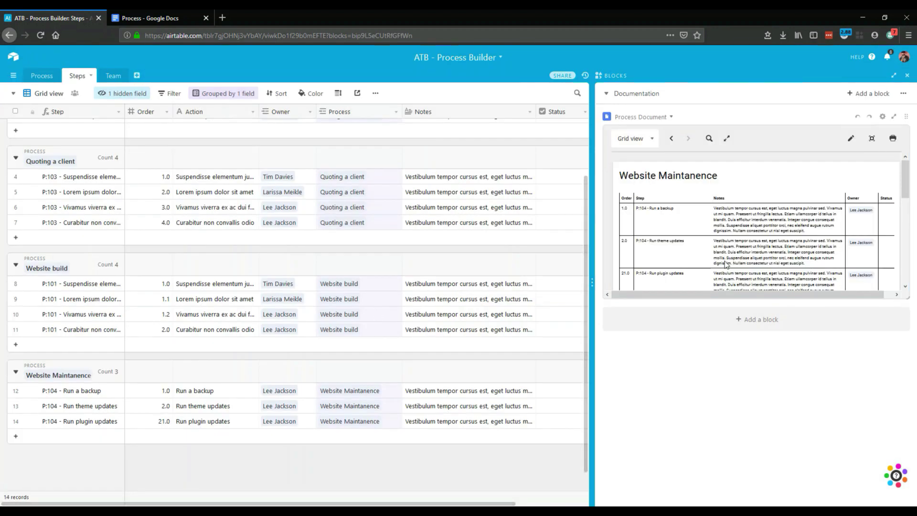
Add a Type field to the Process table for categorising the processes.
click(42, 75)
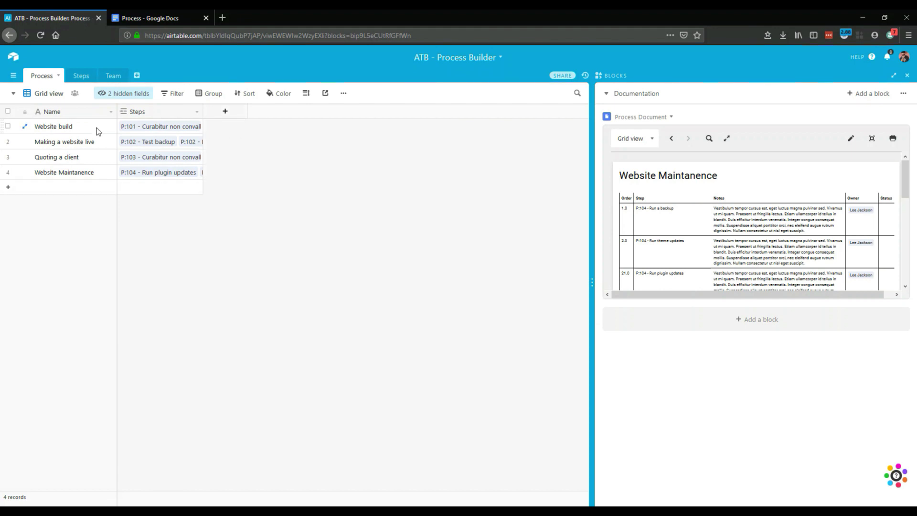
click(226, 114)
text(Cate)
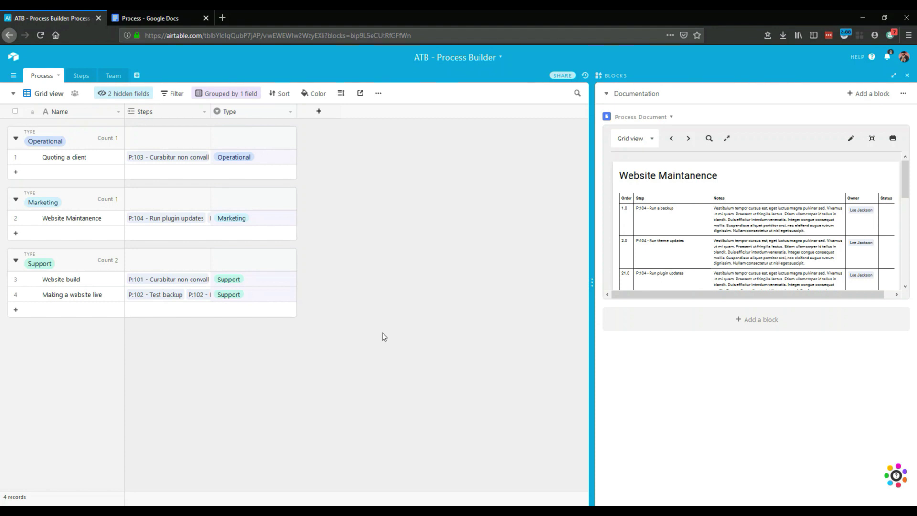
Switch back to the Process document in Google Docs.
click(153, 19)
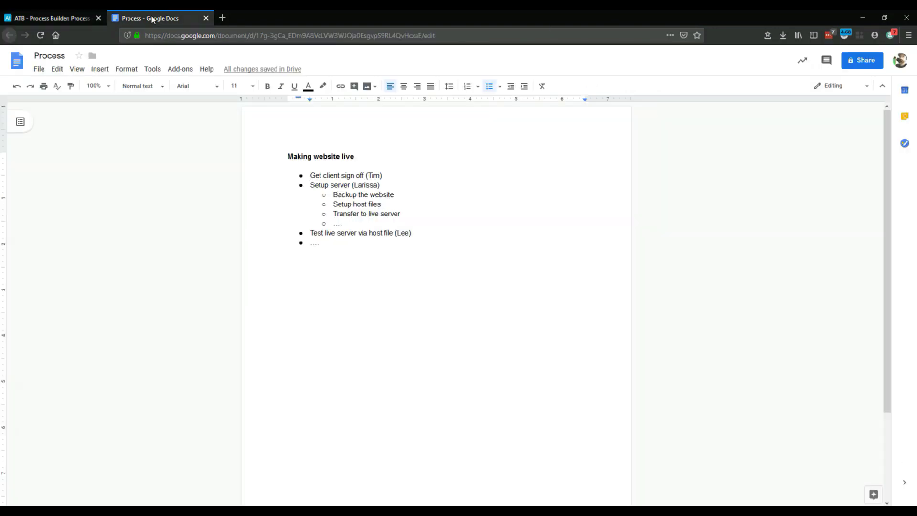